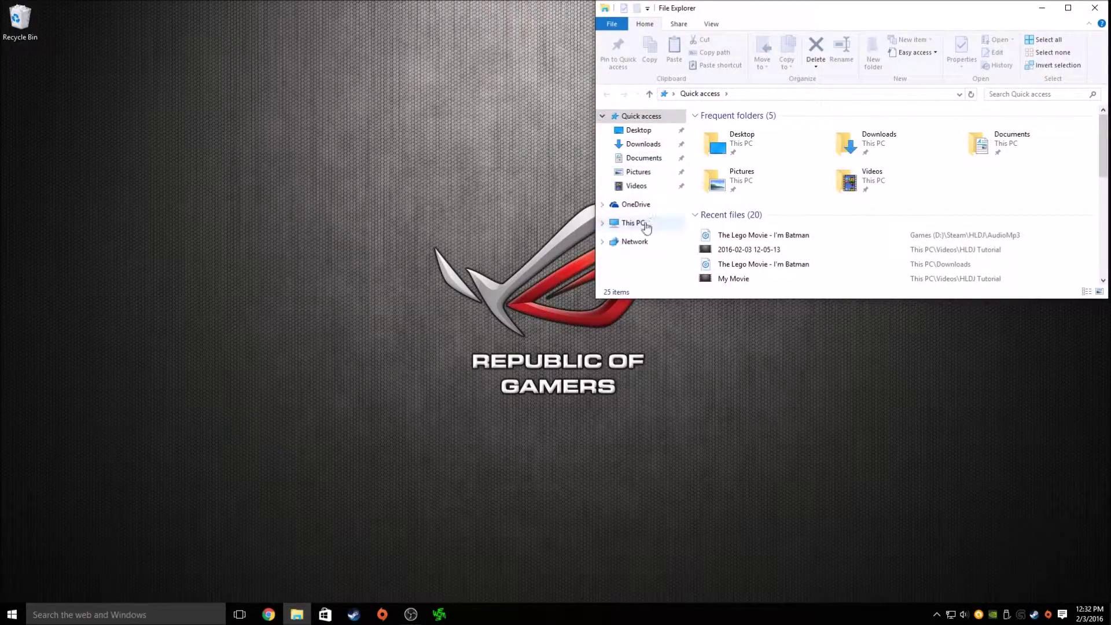
# Open the Advanced Files folder inside Steam\HLDJ on the Games (D:) drive
pyautogui.click(636, 223)
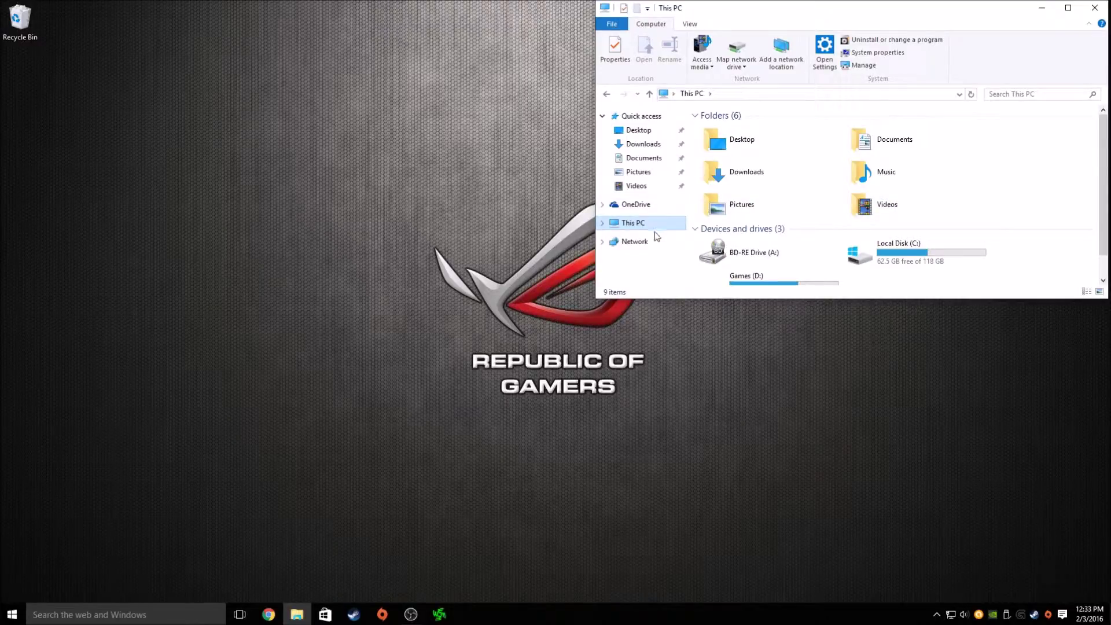
pyautogui.doubleClick(798, 286)
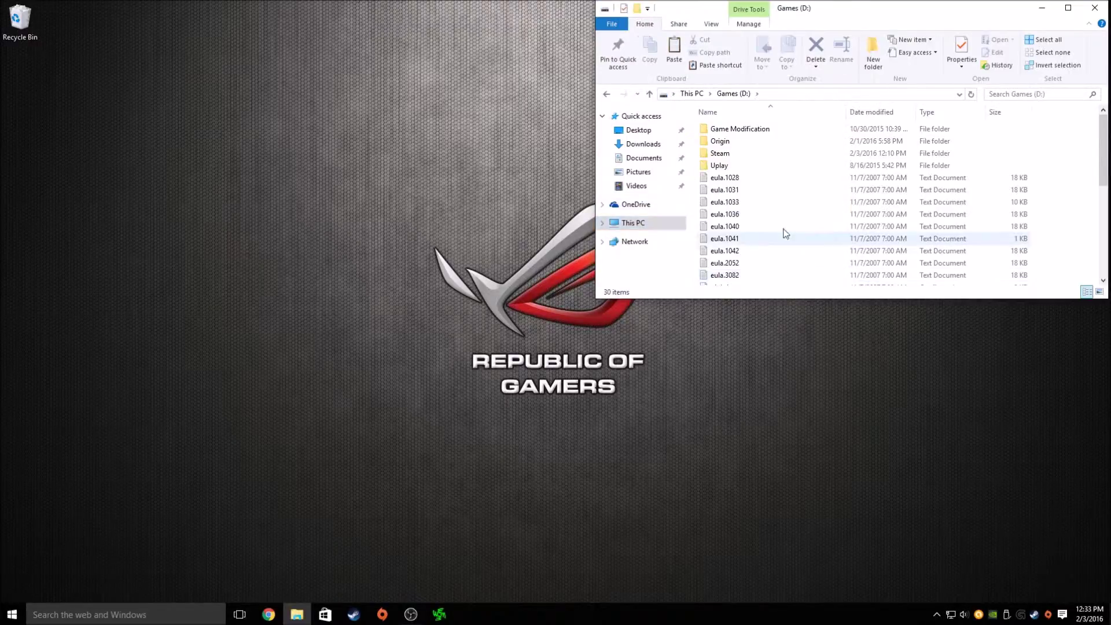
pyautogui.doubleClick(737, 154)
pyautogui.doubleClick(723, 250)
pyautogui.doubleClick(744, 129)
pyautogui.moveTo(733, 202)
pyautogui.mouseDown()
pyautogui.moveTo(734, 123)
pyautogui.moveTo(745, 191)
pyautogui.mouseUp()
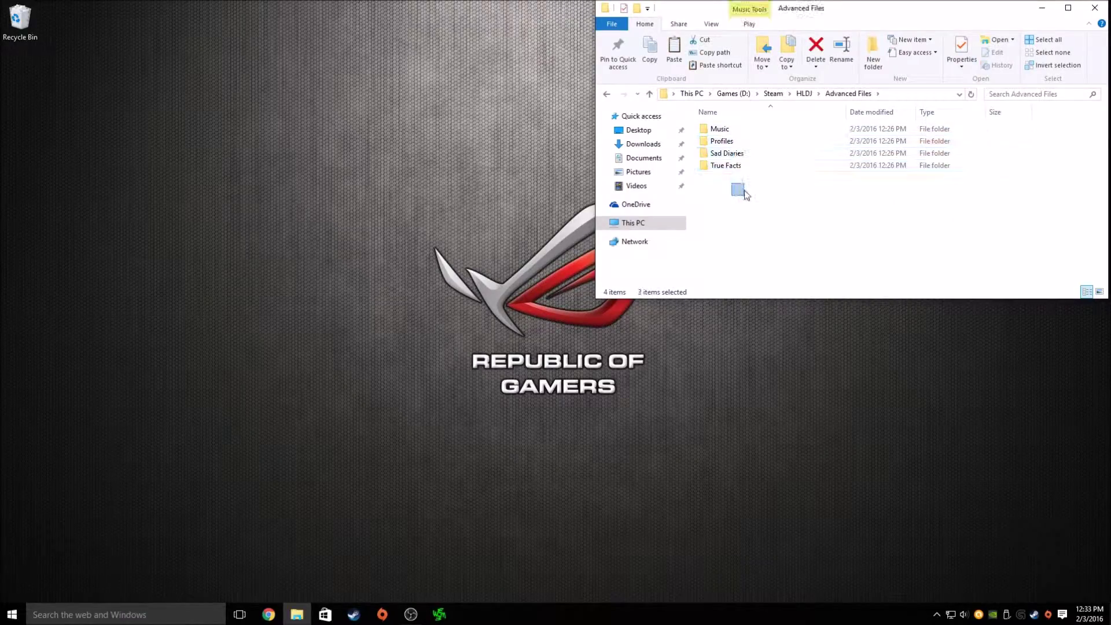
# Look through the song files in the Music folder and return to Advanced Files
pyautogui.doubleClick(726, 124)
pyautogui.moveTo(1060, 282); pyautogui.dragTo(794, 127)
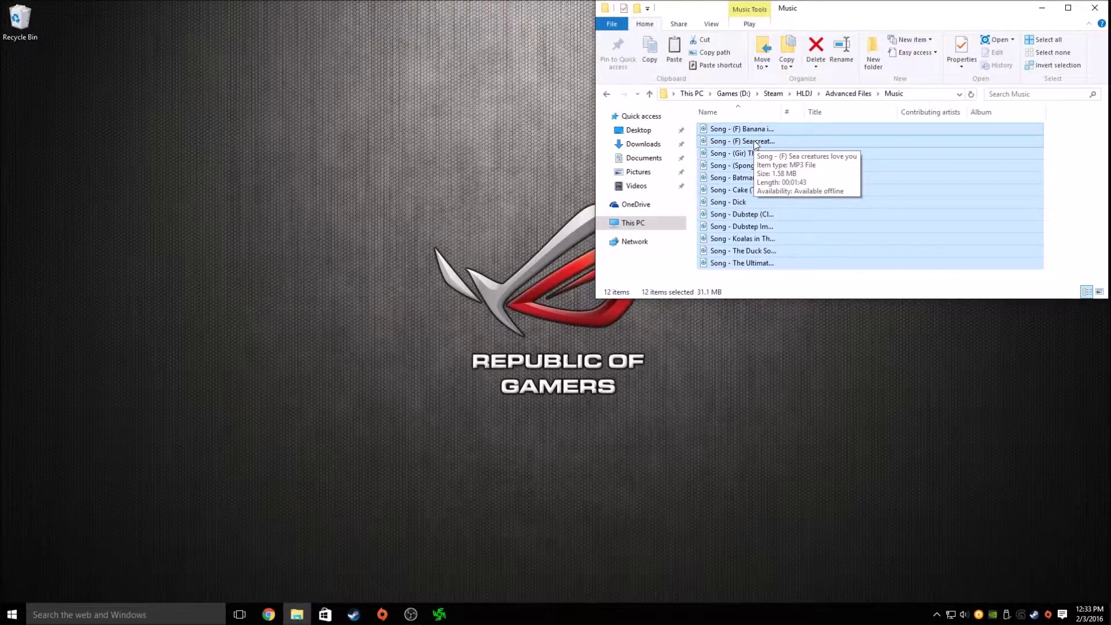
pyautogui.press('BackSpace')
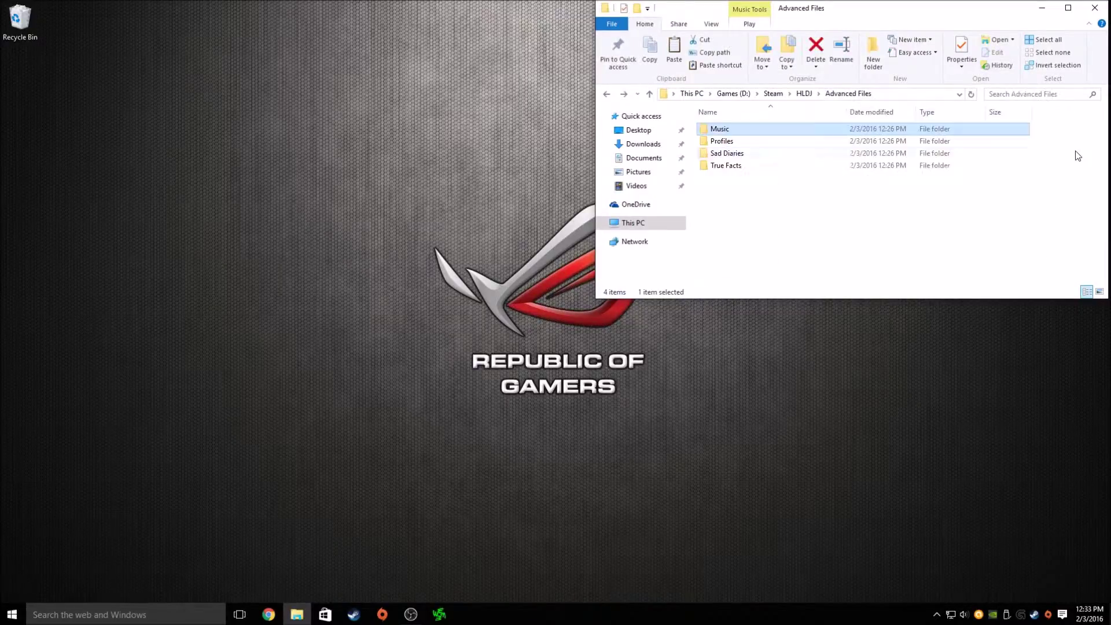
# Browse the ASDF, Bane, Batman and Claptrap folders inside Profiles, and return to Advanced Files
pyautogui.doubleClick(733, 142)
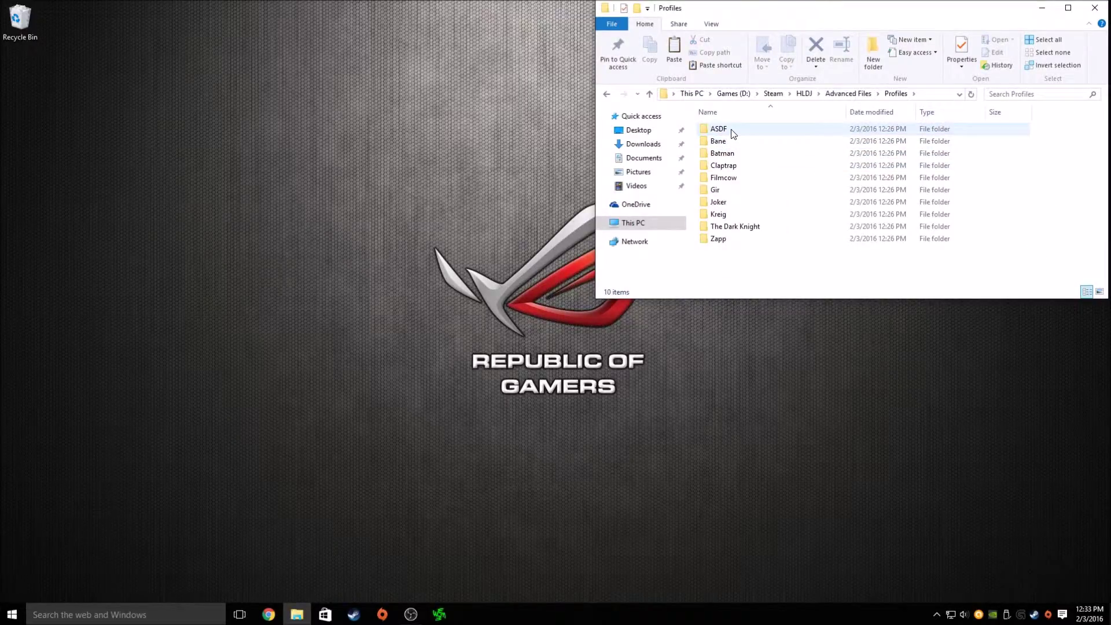
pyautogui.doubleClick(731, 130)
pyautogui.scroll(-1, 732, 131)
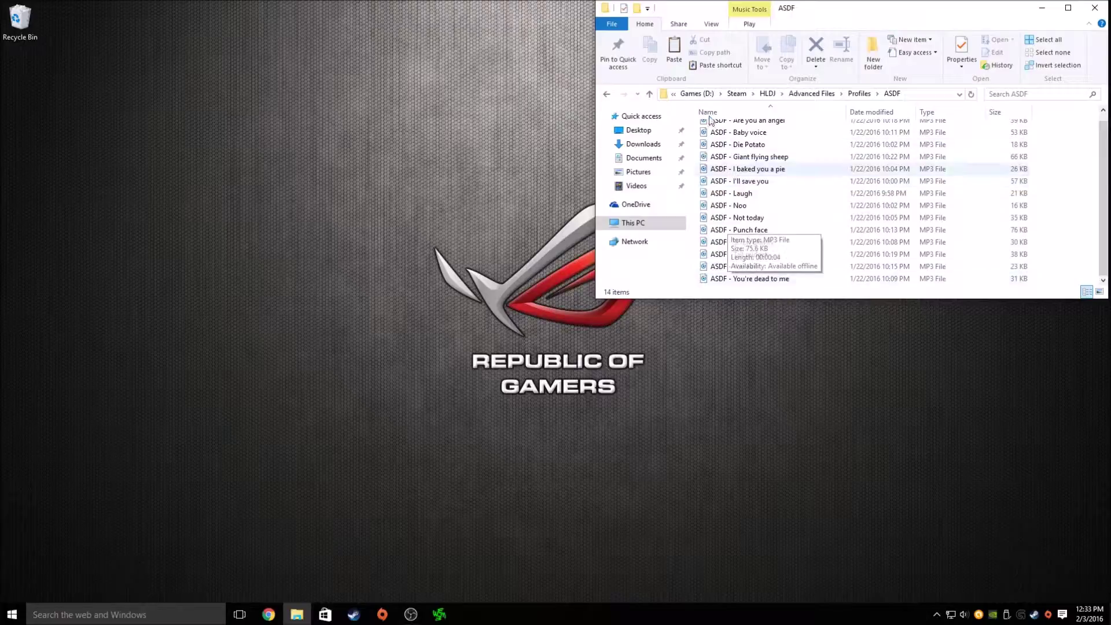
pyautogui.press('BackSpace')
pyautogui.doubleClick(723, 141)
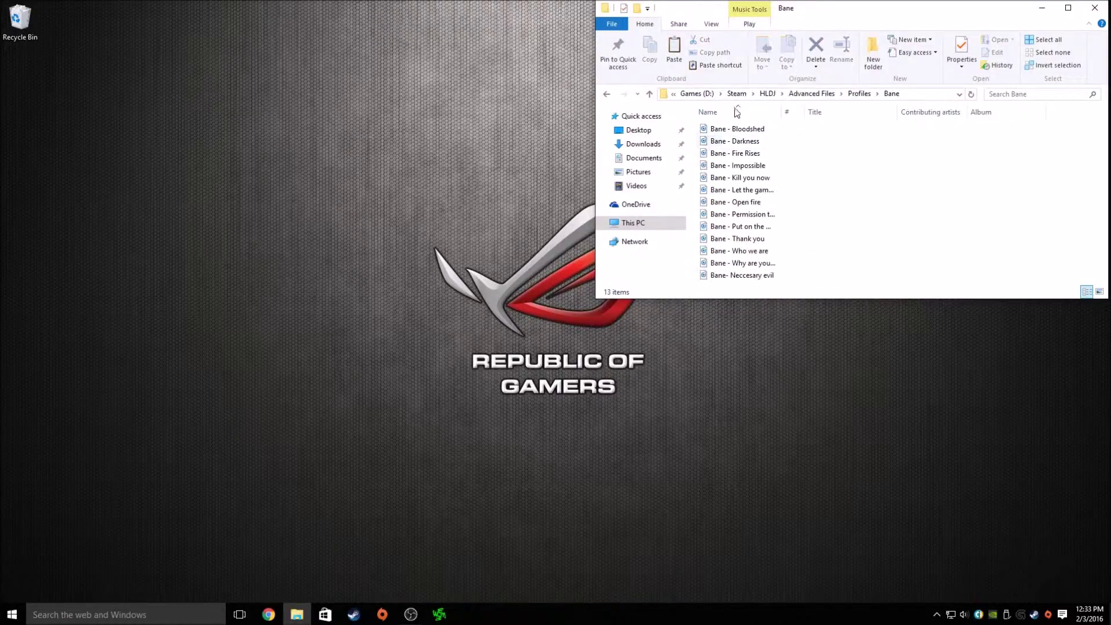
pyautogui.press('BackSpace')
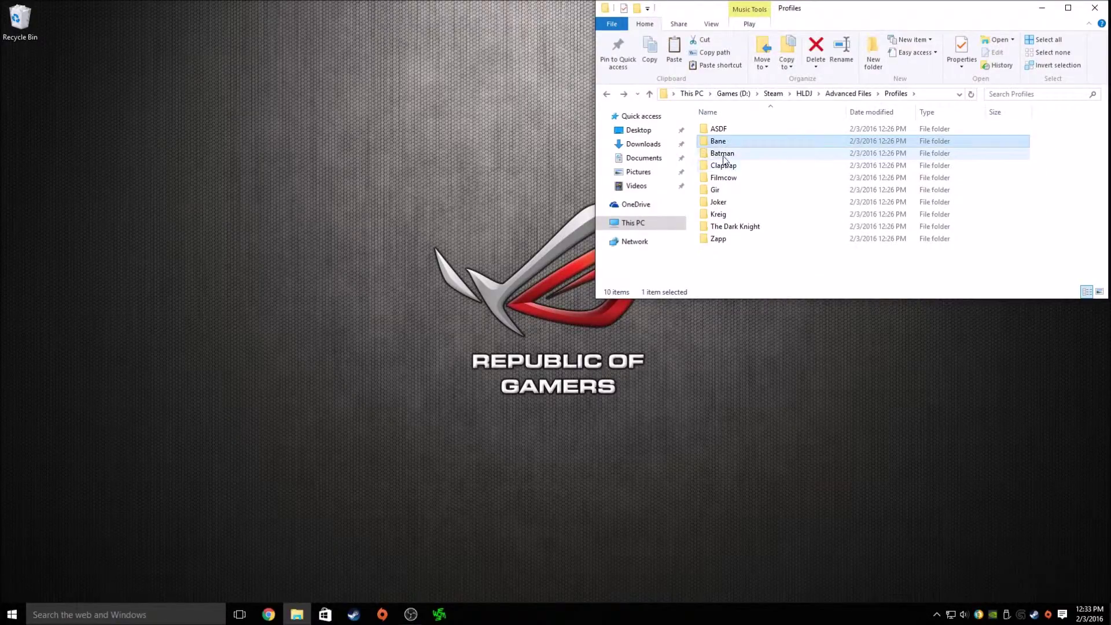
pyautogui.doubleClick(726, 153)
pyautogui.press('BackSpace')
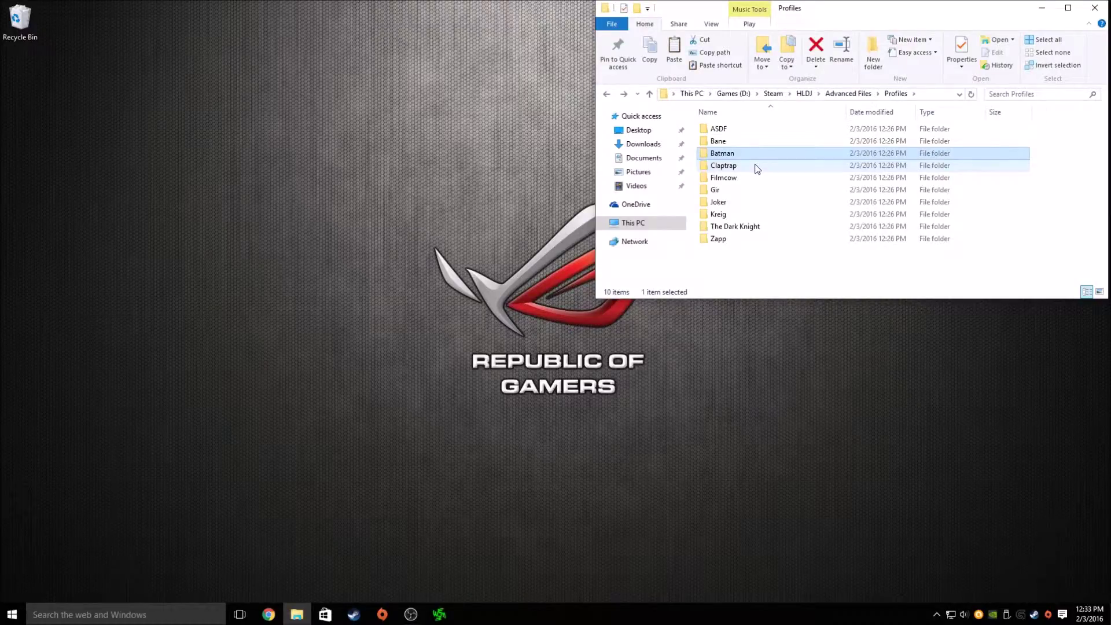
pyautogui.doubleClick(723, 165)
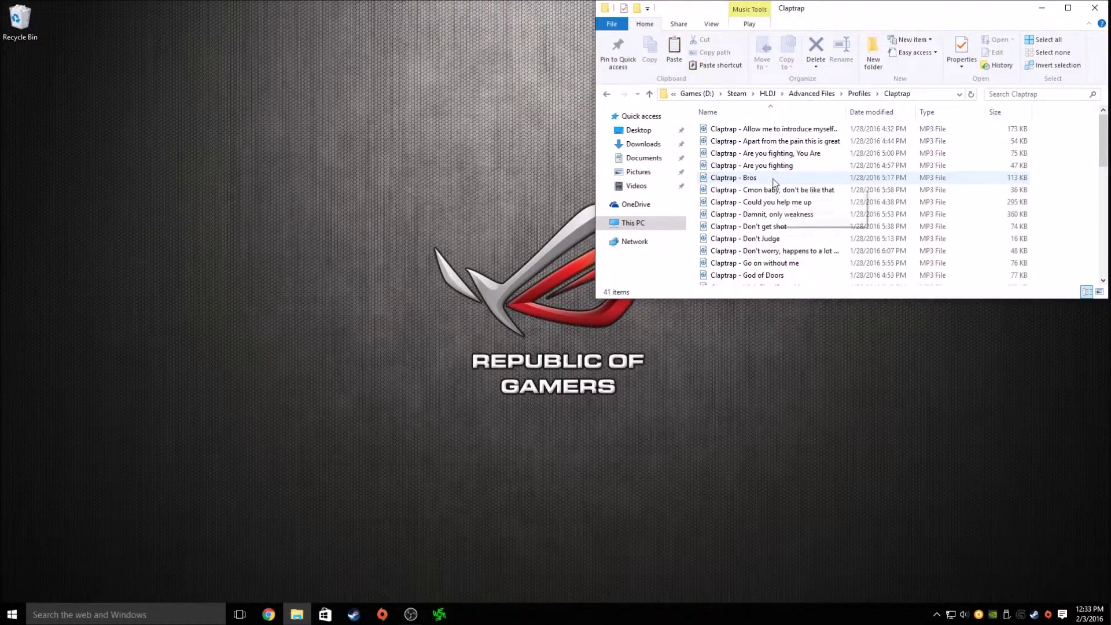
pyautogui.press('BackSpace')
pyautogui.press('BackSpace')
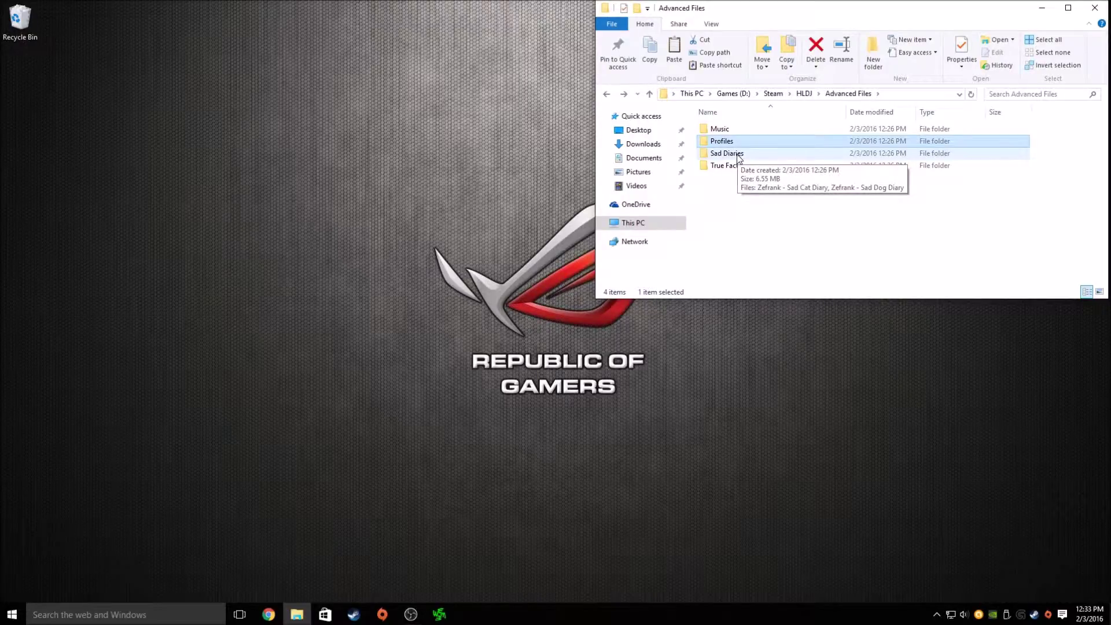
# Copy all the MP3 files from the Claptrap profile folder into HLDJ's AudioMp3 folder
pyautogui.doubleClick(720, 142)
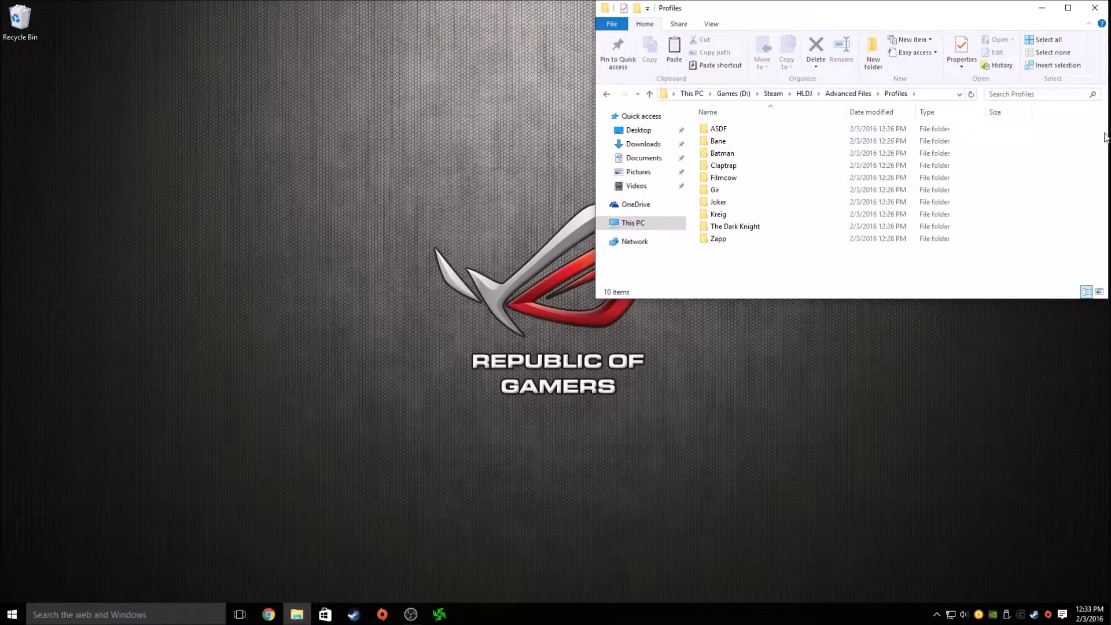
pyautogui.click(747, 166)
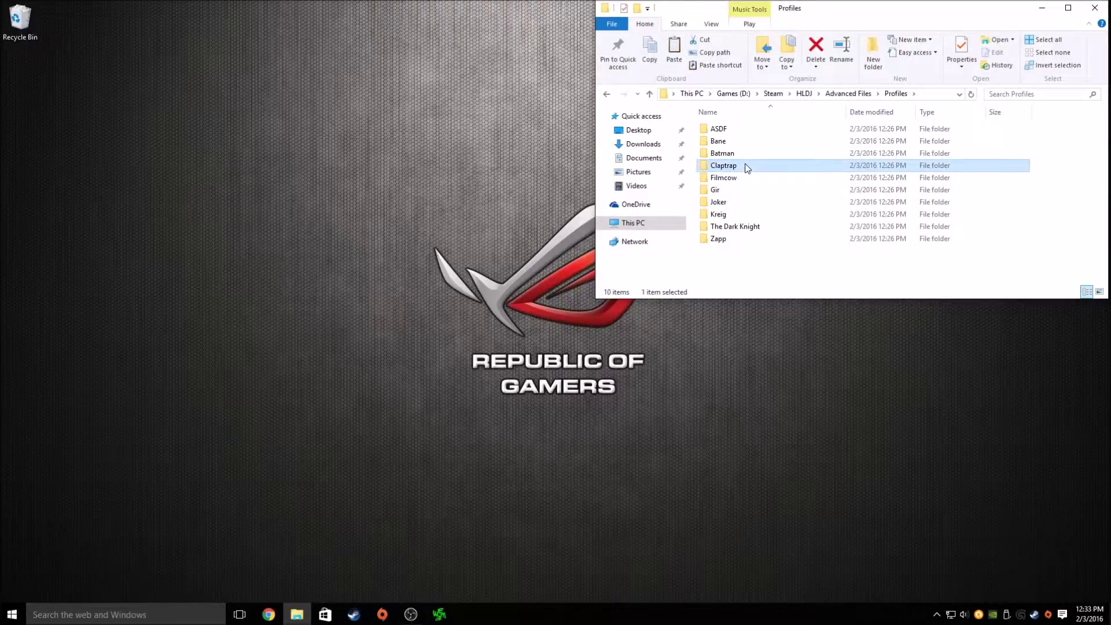
pyautogui.doubleClick(745, 167)
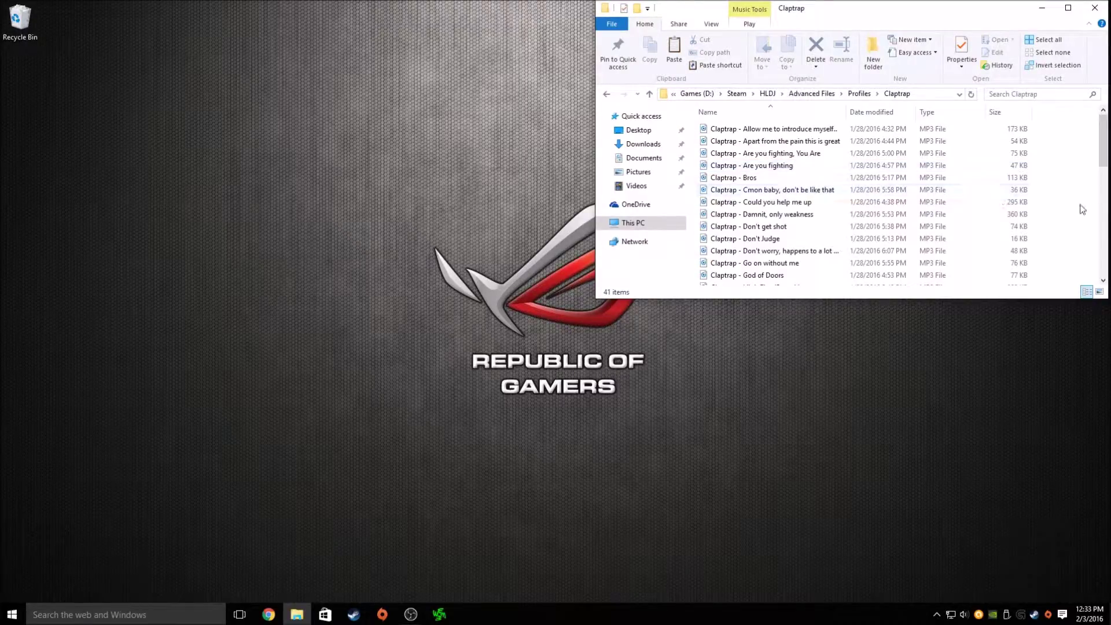
pyautogui.hotkey('ctrl', 'a')
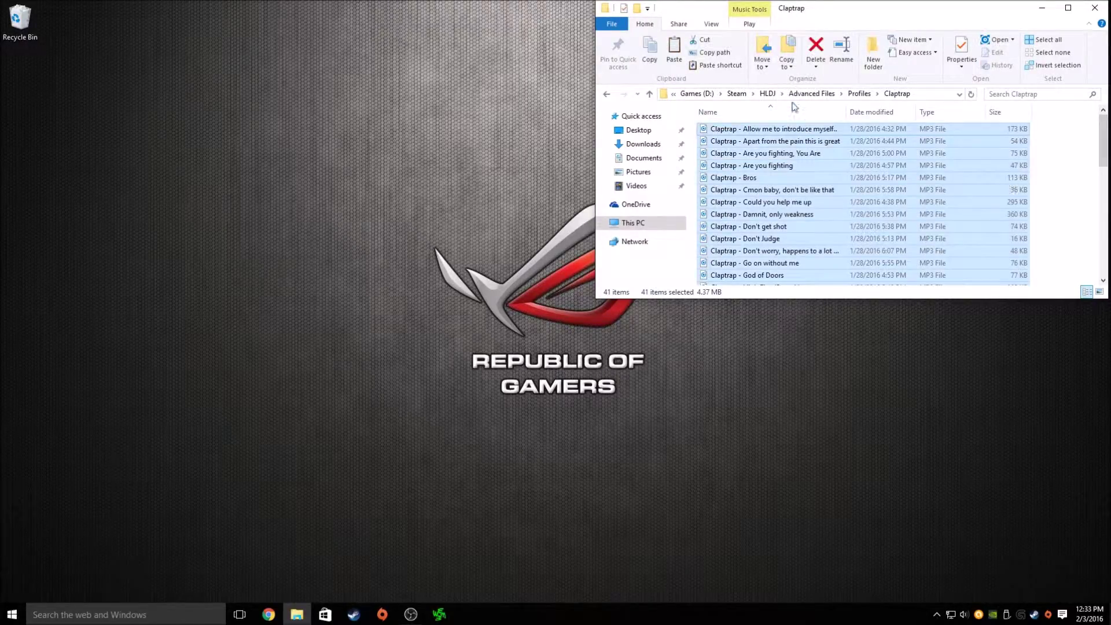
pyautogui.click(767, 93)
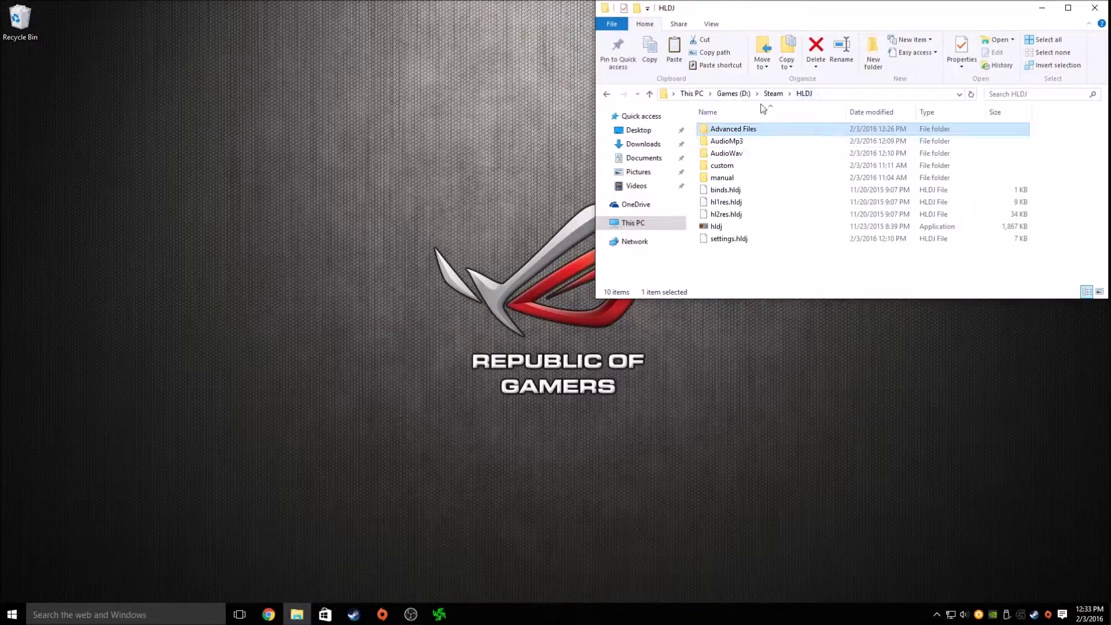
pyautogui.doubleClick(730, 141)
pyautogui.rightClick(834, 231)
pyautogui.click(868, 308)
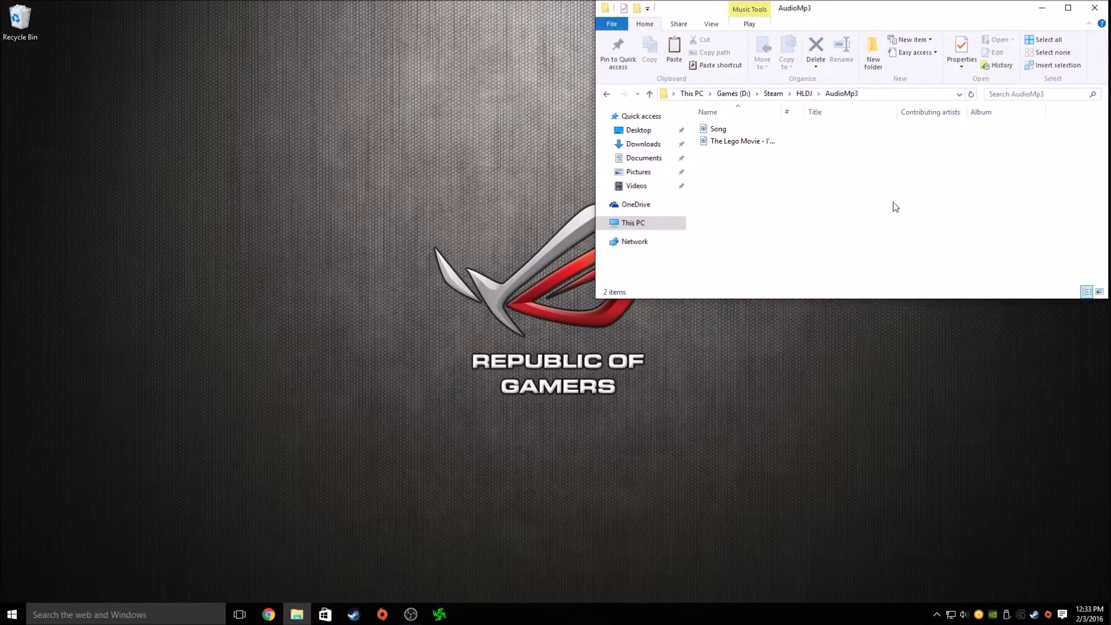
# Review the pasted Claptrap clips alongside the existing songs in the AudioMp3 folder
pyautogui.scroll(-10, 1001, 206)
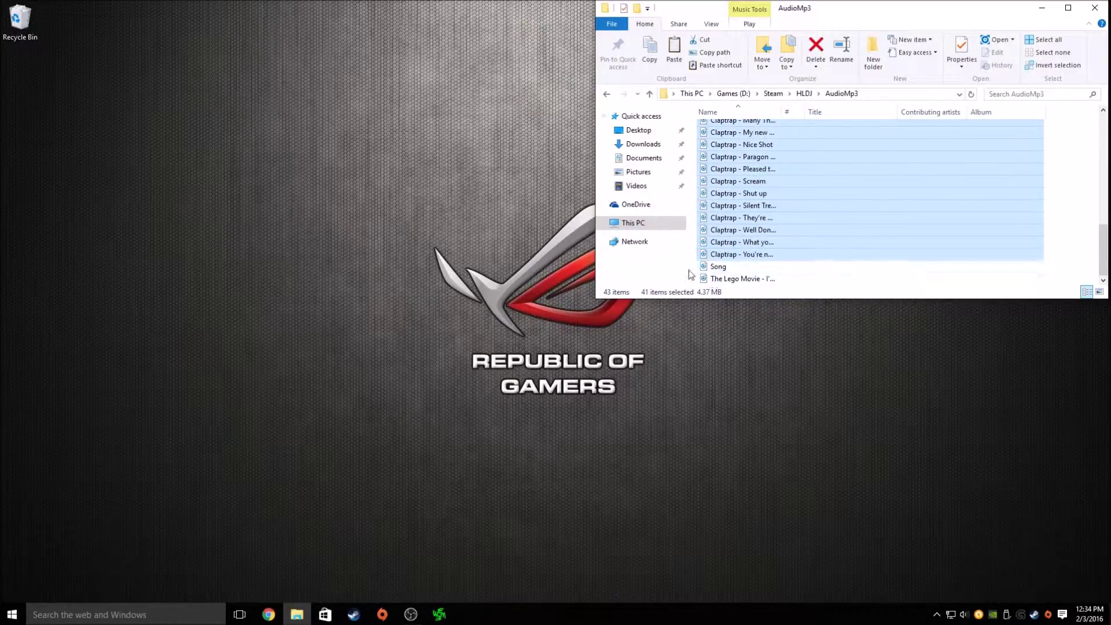
pyautogui.scroll(10, 770, 263)
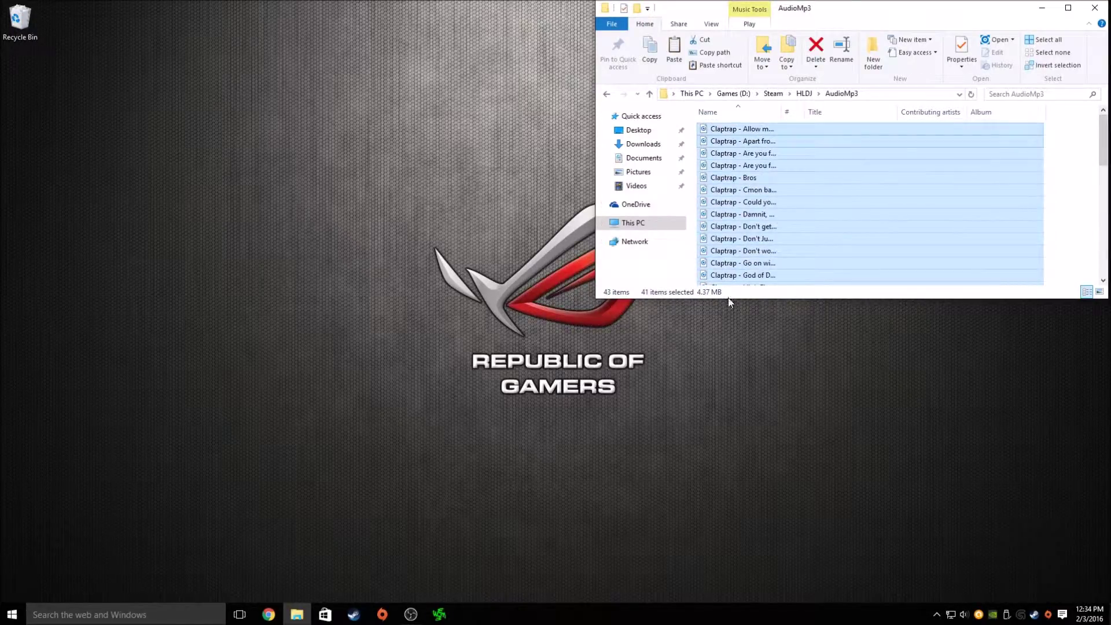
pyautogui.scroll(-5, 765, 235)
pyautogui.scroll(-1, 786, 251)
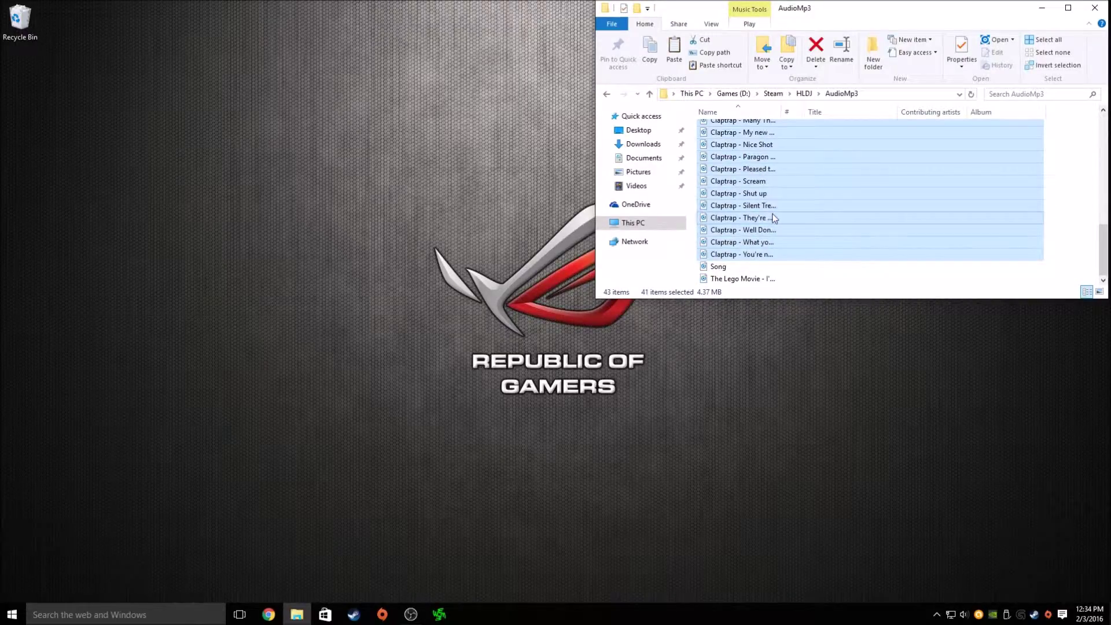
pyautogui.scroll(2, 774, 219)
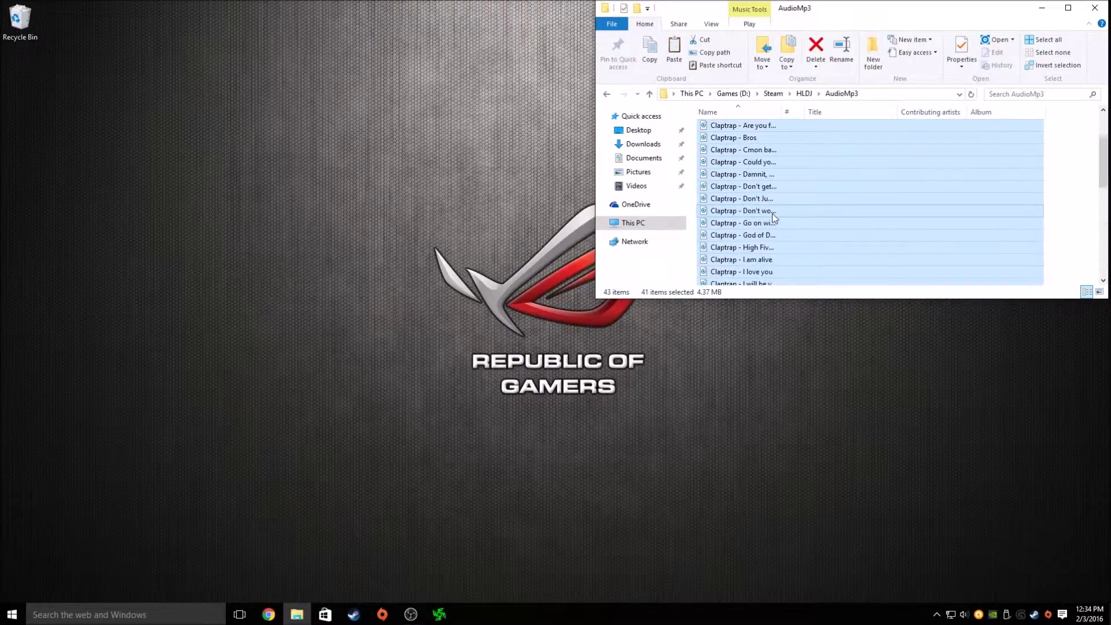
pyautogui.scroll(3, 773, 217)
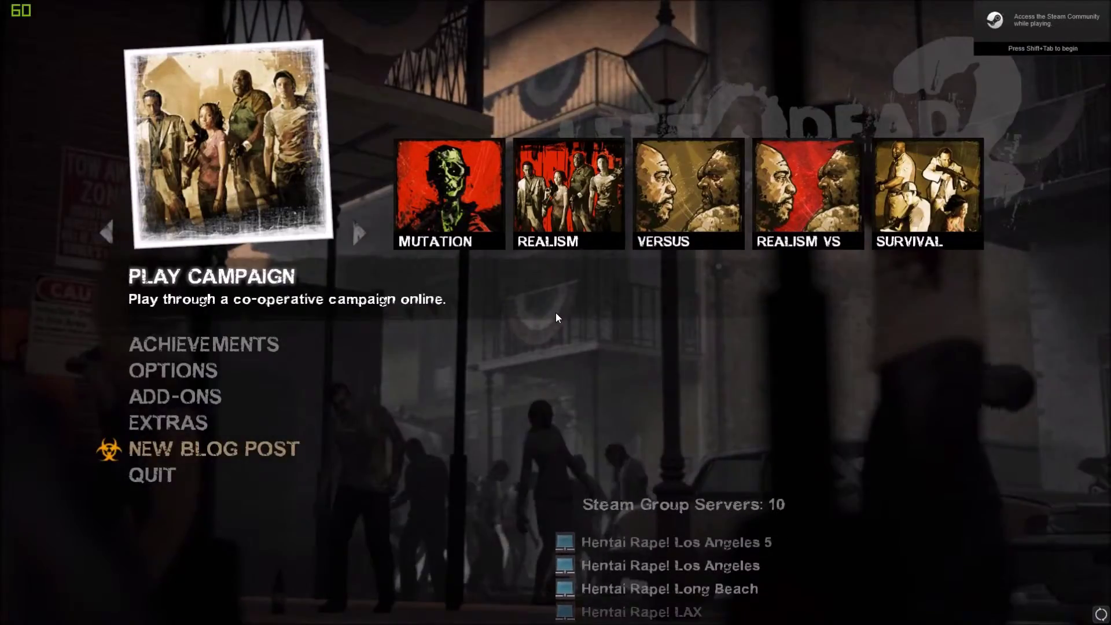
# In Left 4 Dead 2, open the developer console and run la to list the audio tracks
pyautogui.press('`')
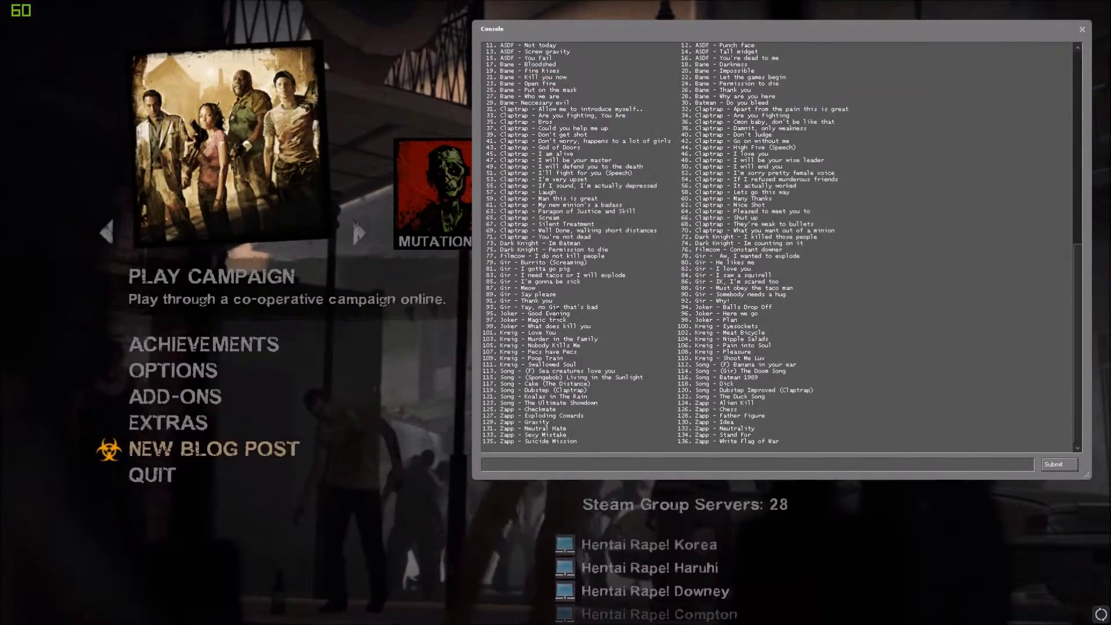
pyautogui.write('la')
pyautogui.press('Return')
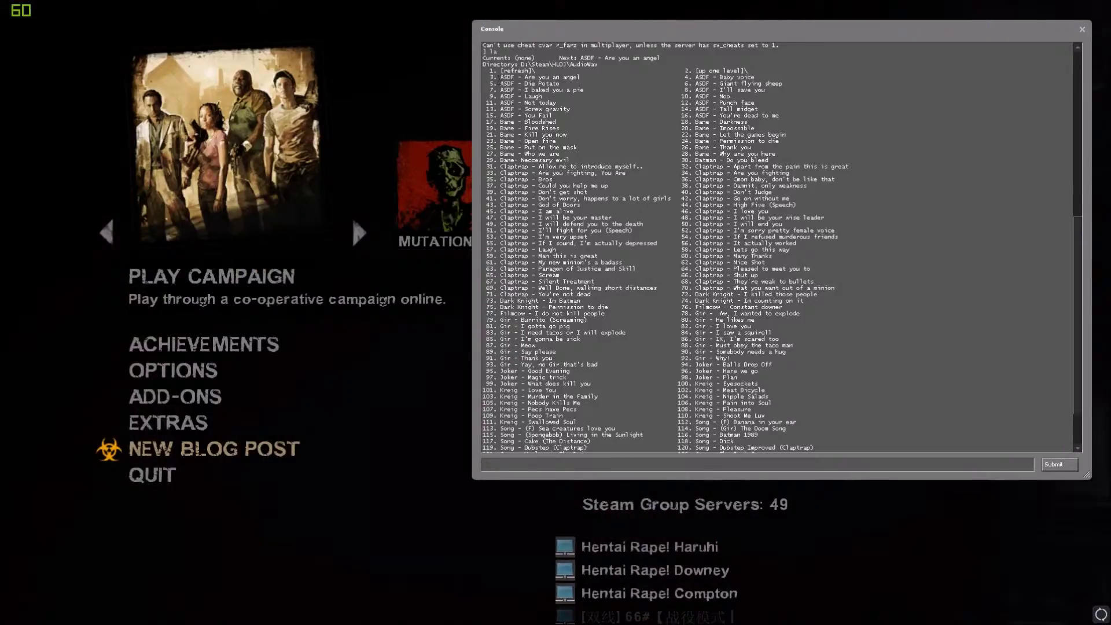
# Examine the numbered track list, checking how the clips are grouped by prefix from ASDF through Zapp
pyautogui.moveTo(490, 77); pyautogui.dragTo(772, 109)
pyautogui.moveTo(524, 122); pyautogui.dragTo(732, 288)
pyautogui.click(606, 180)
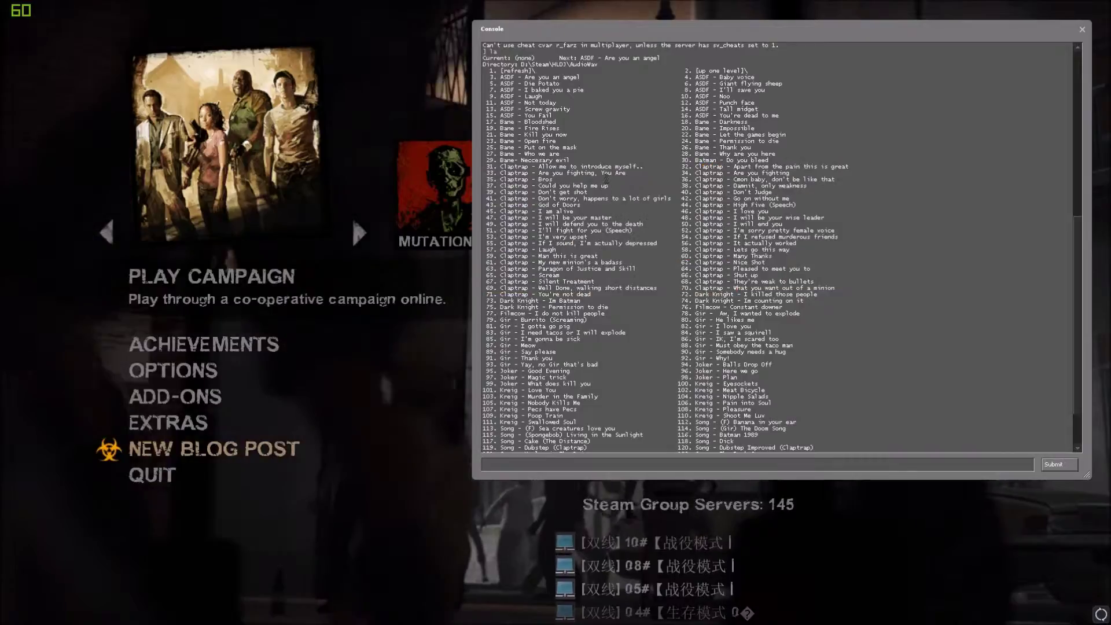
pyautogui.scroll(-3, 663, 193)
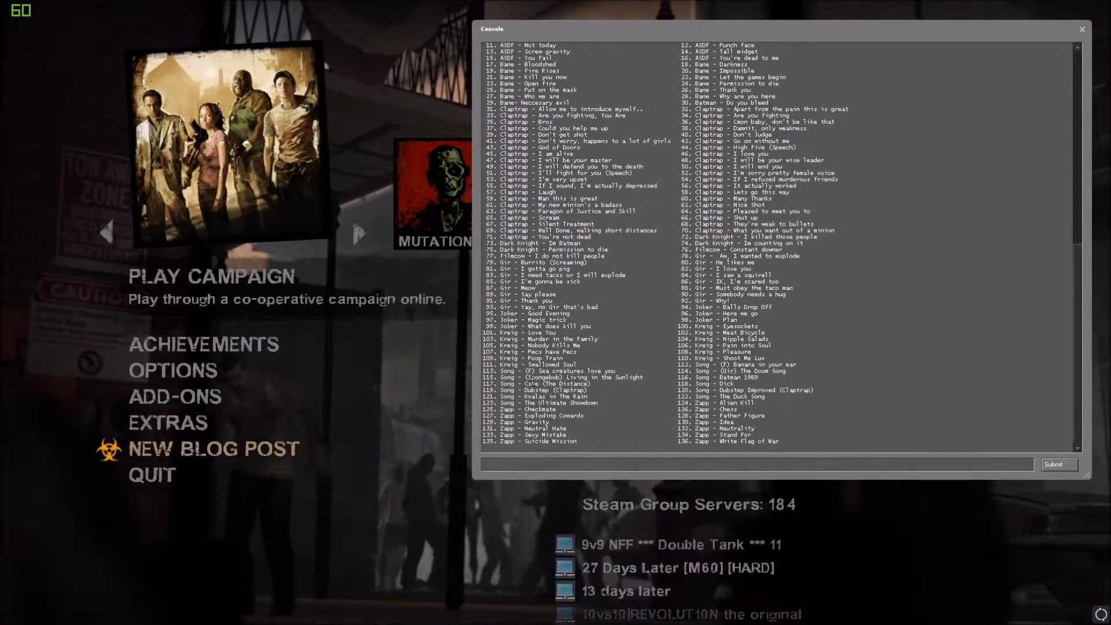
pyautogui.moveTo(499, 408); pyautogui.dragTo(774, 443)
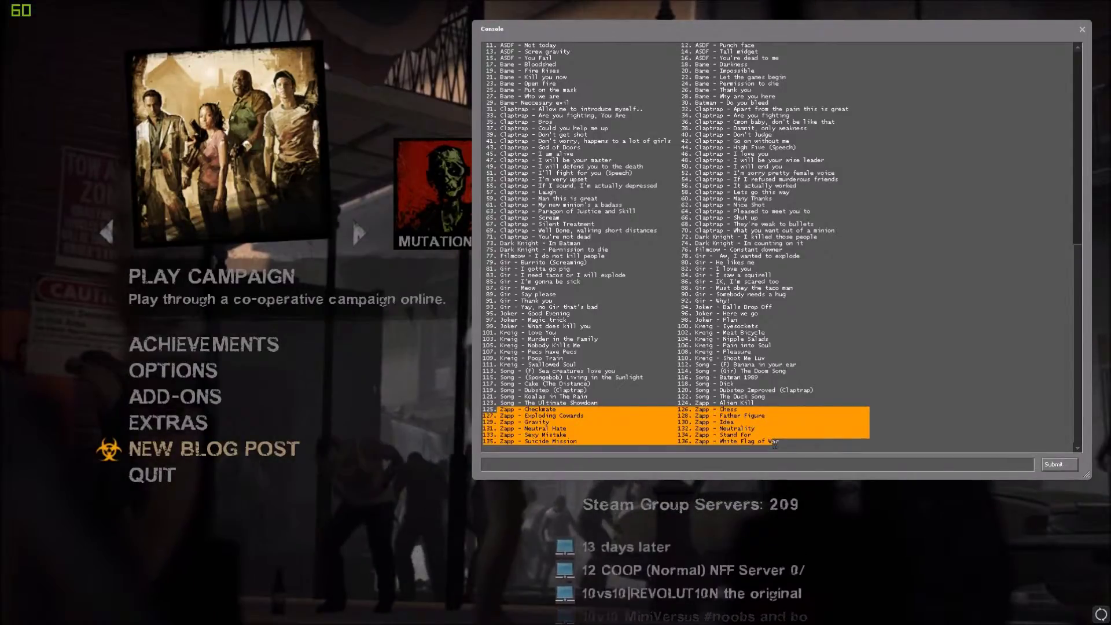
pyautogui.doubleClick(702, 371)
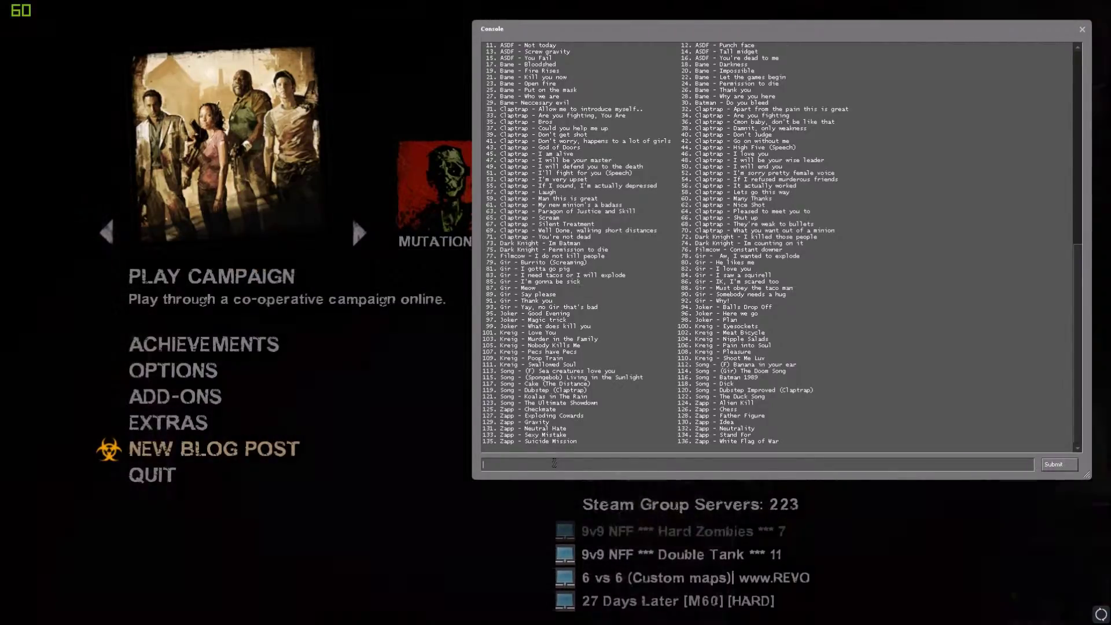
# Bind the 6 key to the "Batman - Do you bleed" track with the console command bind 6 30
pyautogui.scroll(1, 778, 246)
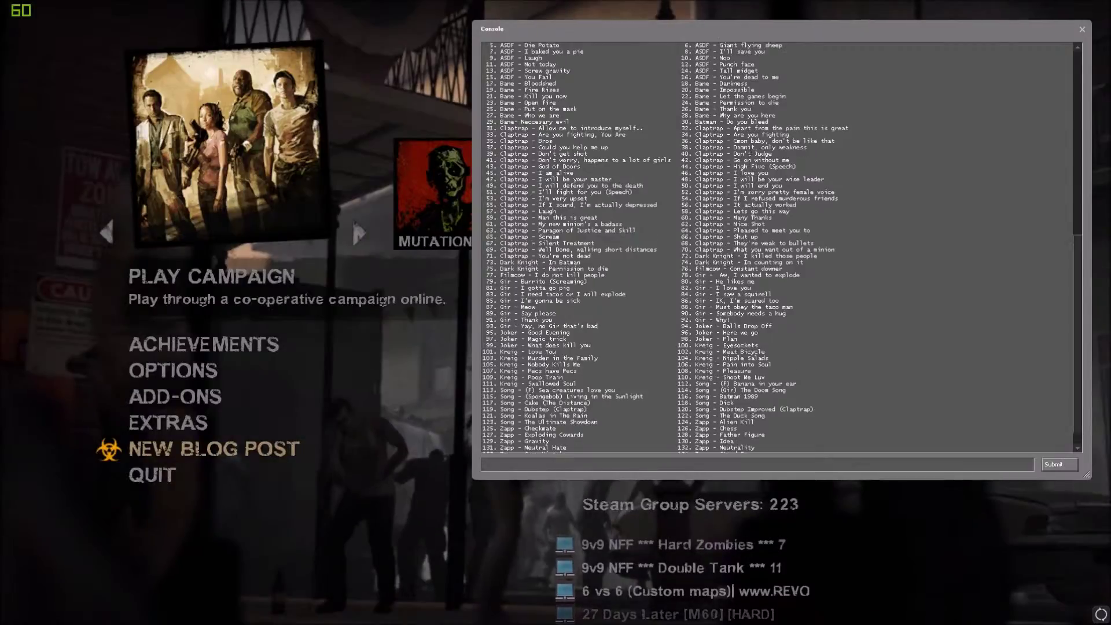
pyautogui.moveTo(730, 121); pyautogui.dragTo(778, 122)
pyautogui.click(577, 465)
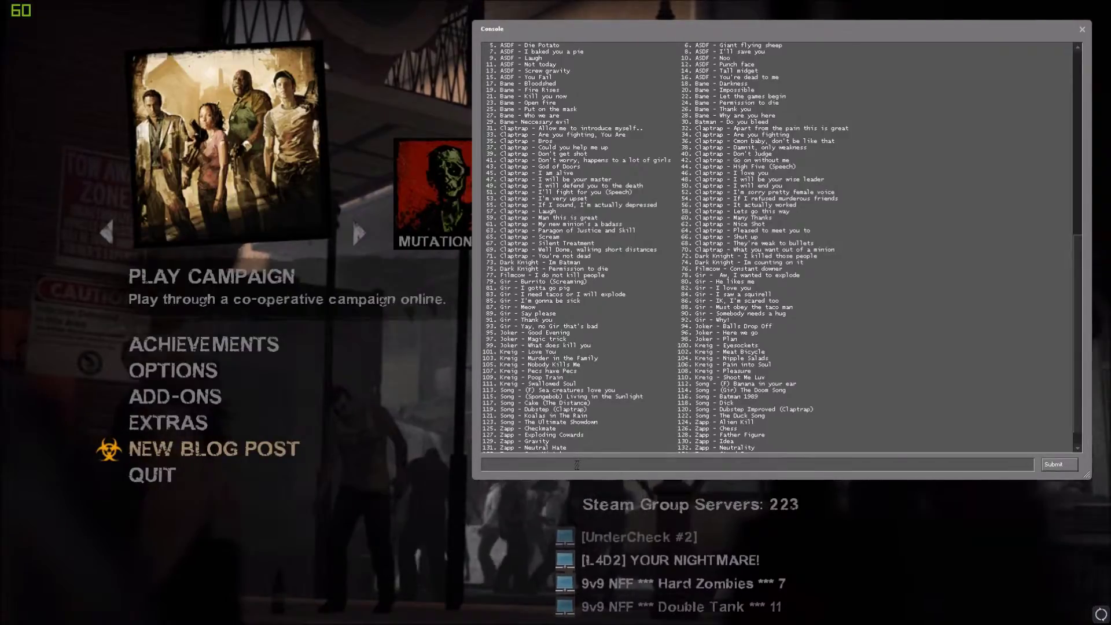
pyautogui.write('bind 6')
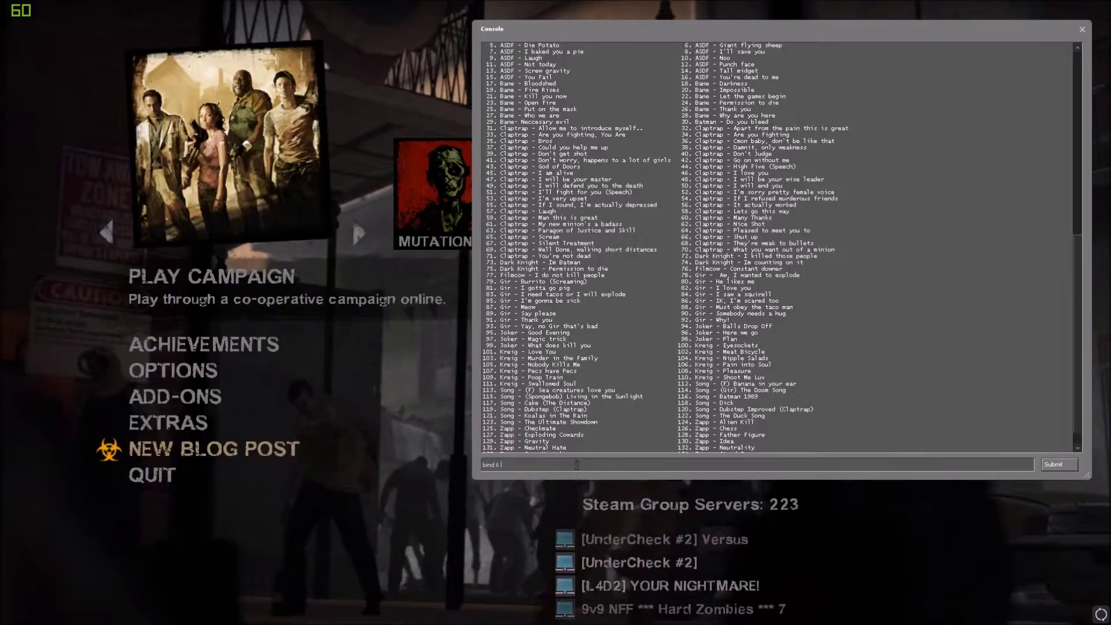
pyautogui.write(' 30')
pyautogui.press('Return')
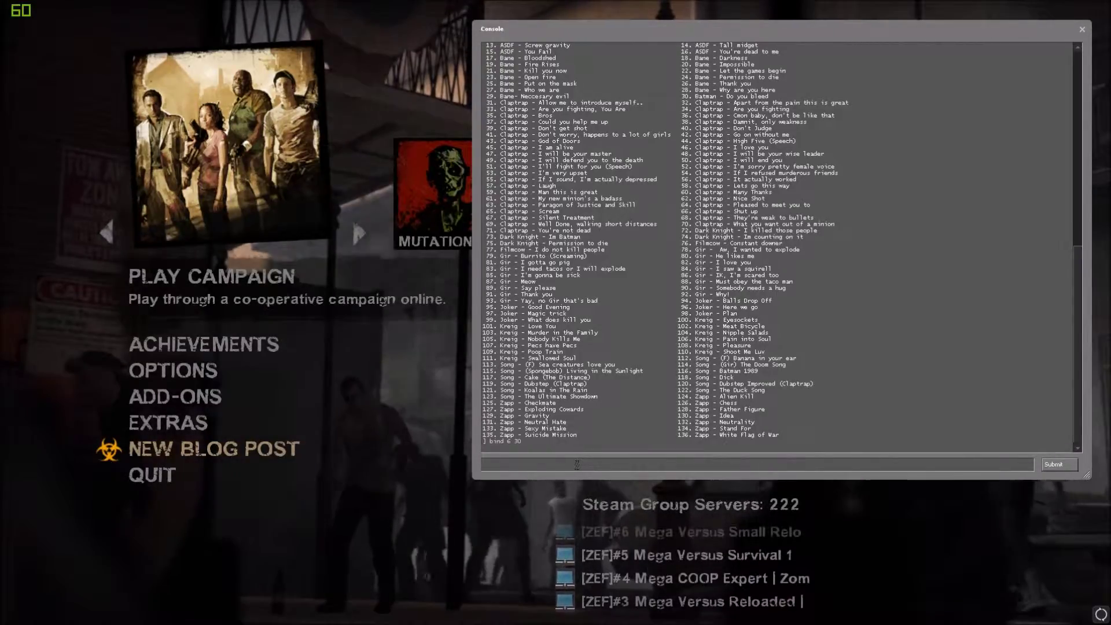
pyautogui.write('bind')
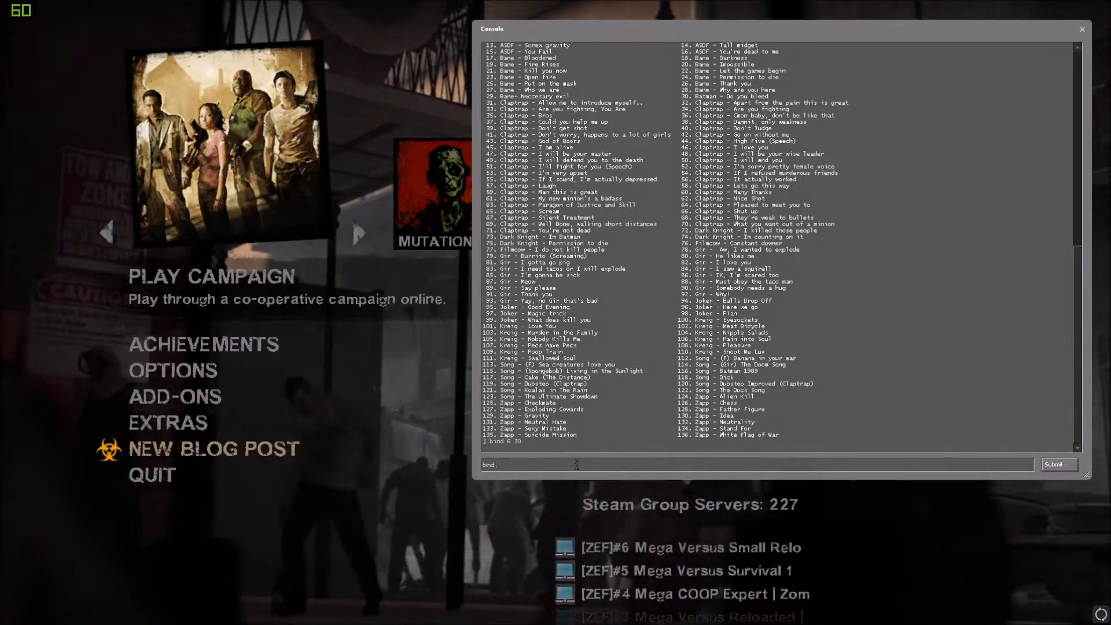
pyautogui.press('BackSpace')
pyautogui.press('BackSpace')
pyautogui.press('BackSpace')
pyautogui.press('BackSpace')
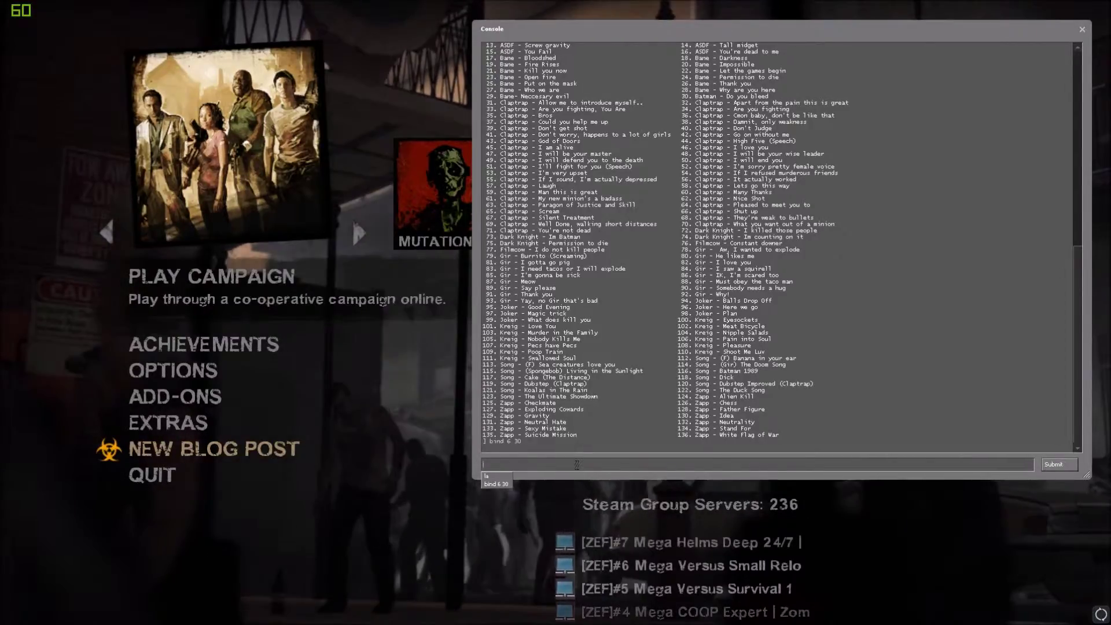
pyautogui.write('f')
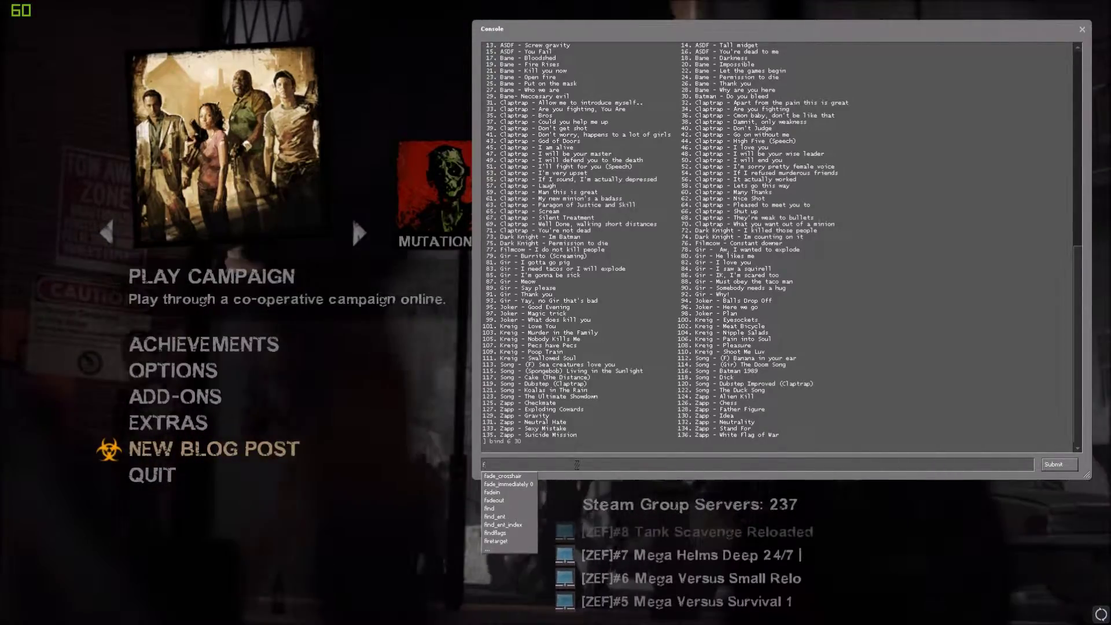
pyautogui.press('BackSpace')
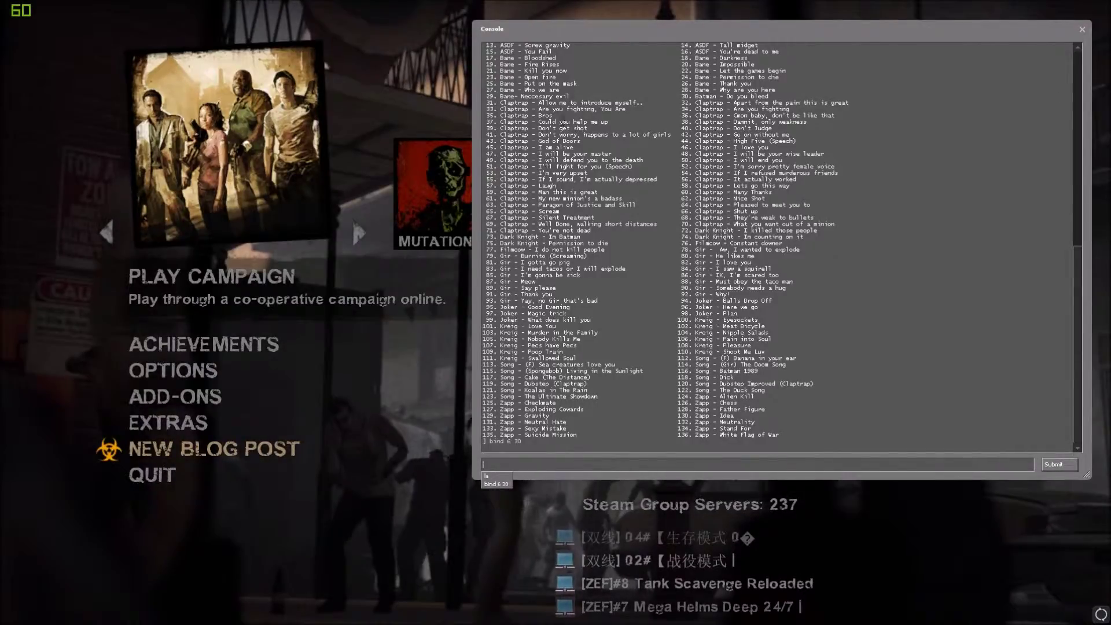
pyautogui.scroll(4, 775, 243)
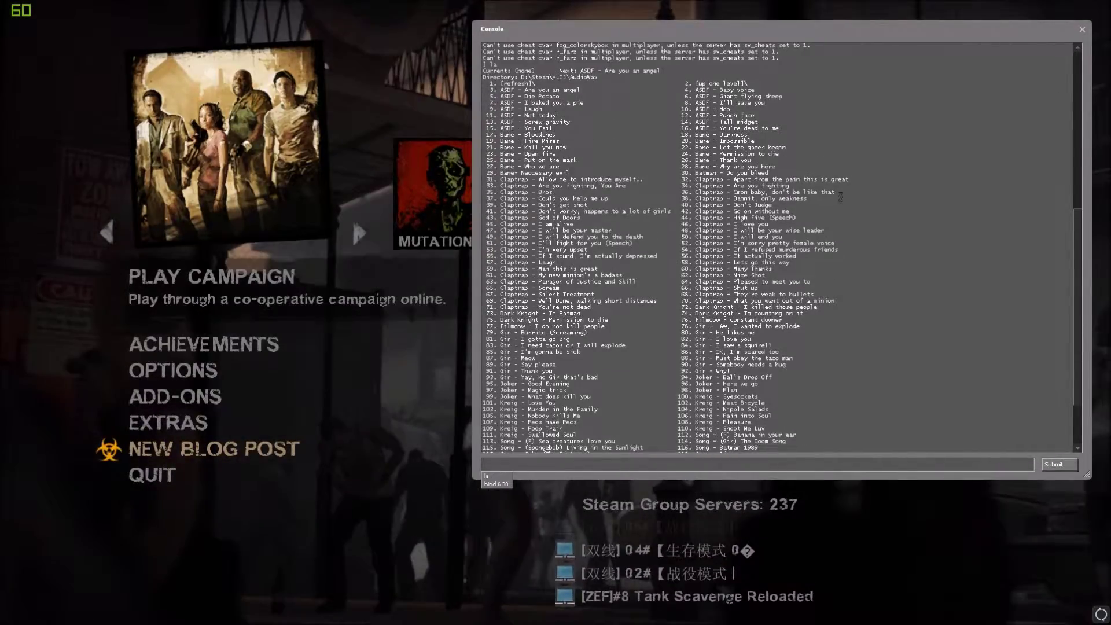
pyautogui.scroll(-4, 846, 207)
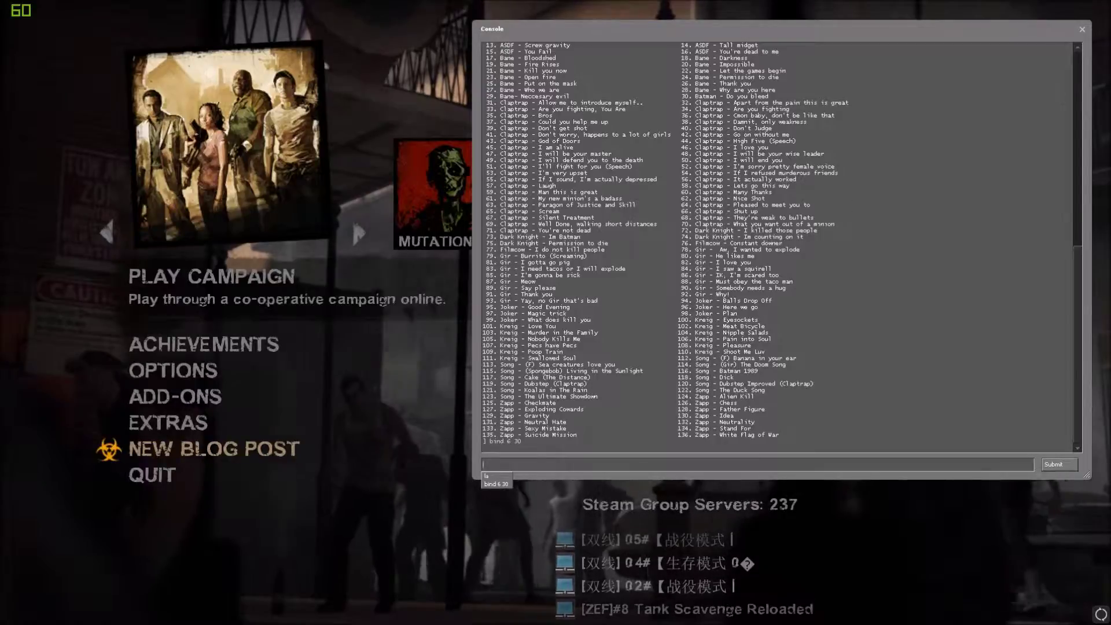